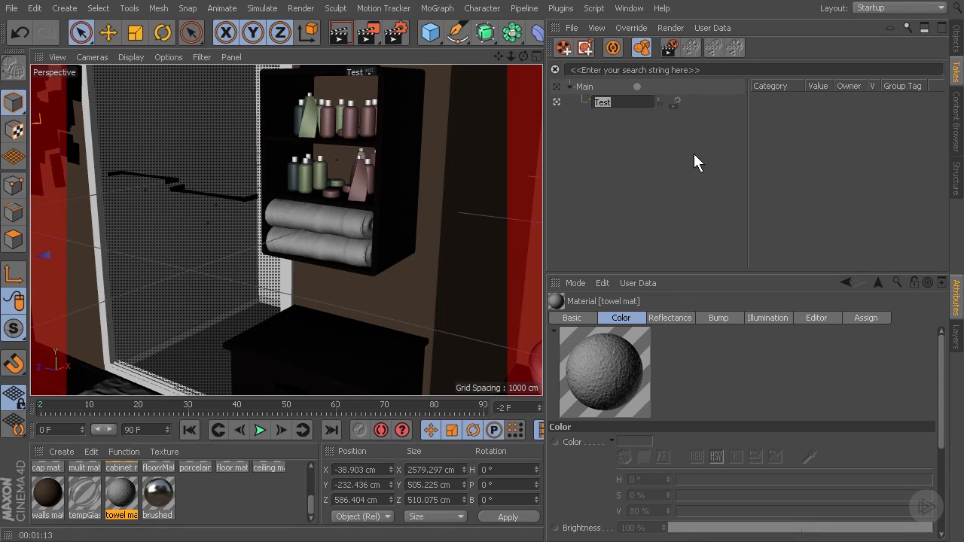
Rename the child take TowelColor and open the towel mat material in the Material Editor
text(TowelColor)
key(Return)
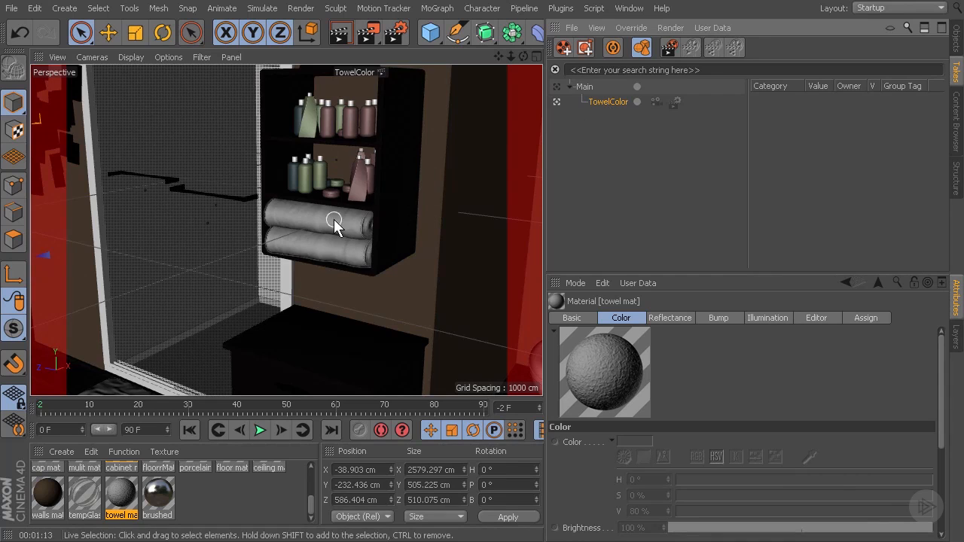
click(125, 496)
double_click(122, 494)
drag(269, 53, 621, 104)
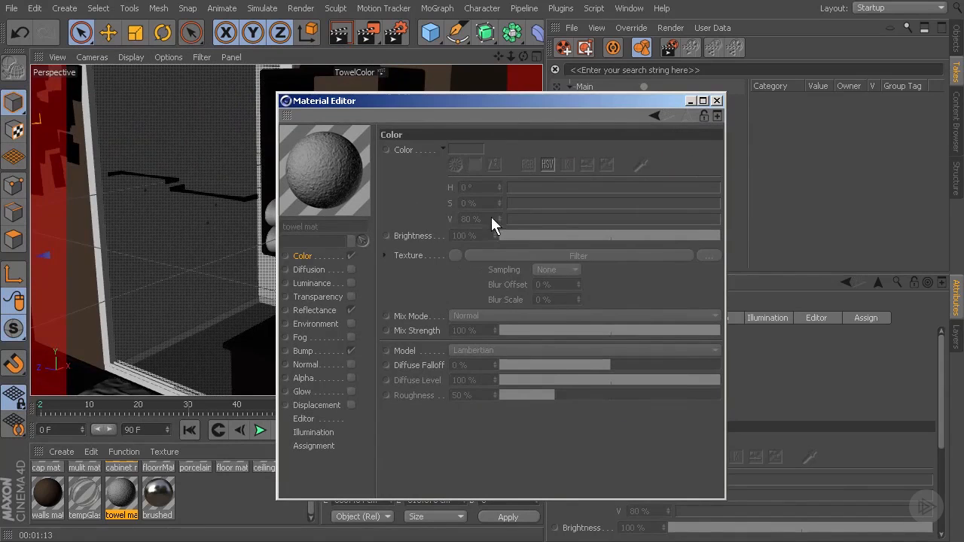
drag(594, 101, 428, 121)
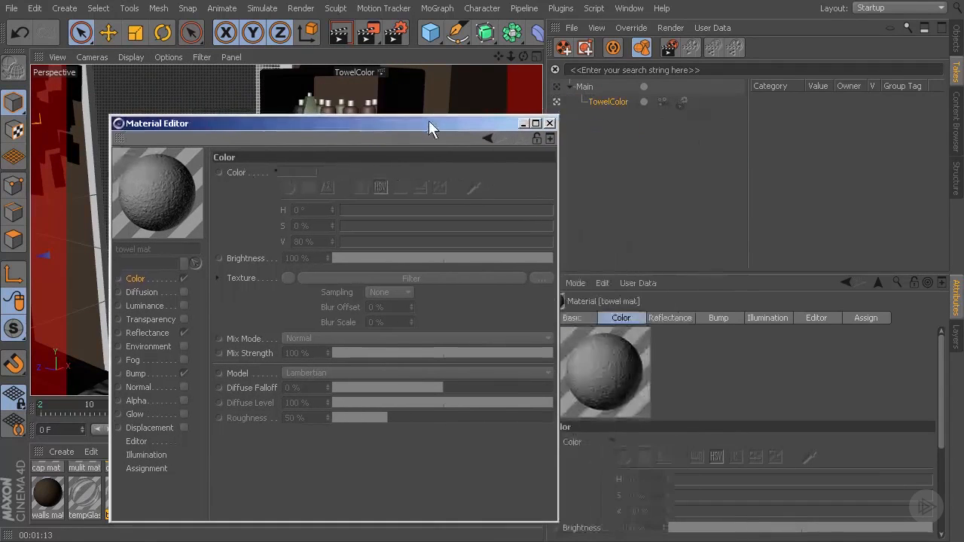
Compare the towel mat's colour settings in the Main take with those in the TowelColor take
click(562, 87)
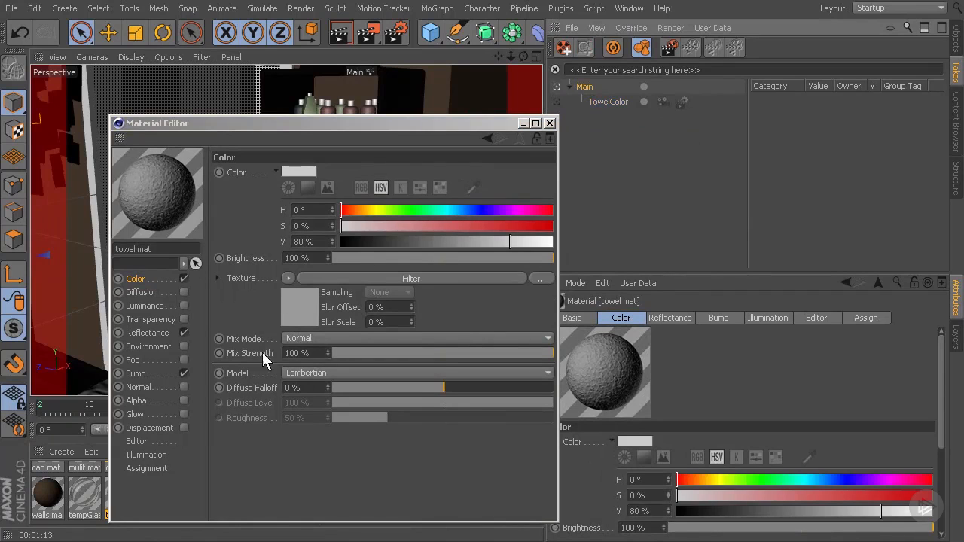
click(556, 100)
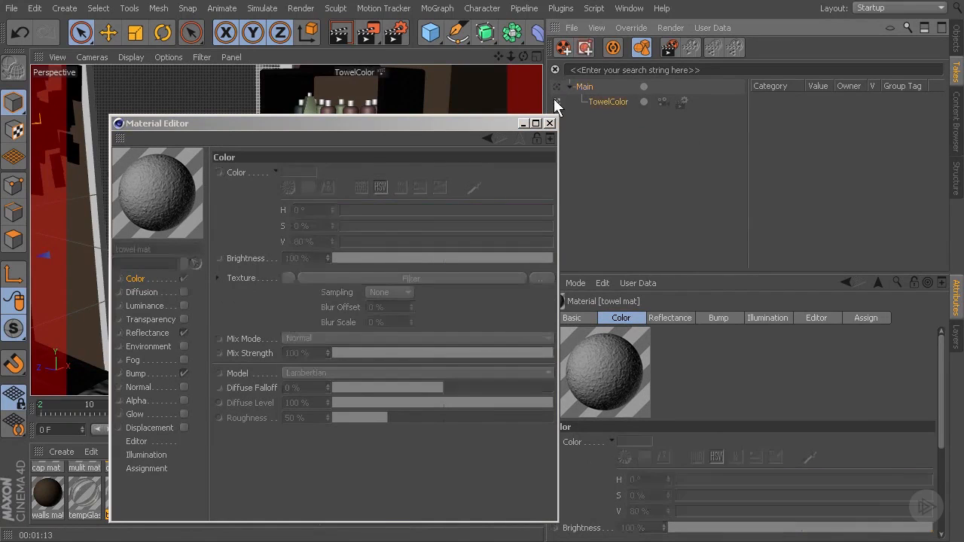
drag(491, 124, 742, 103)
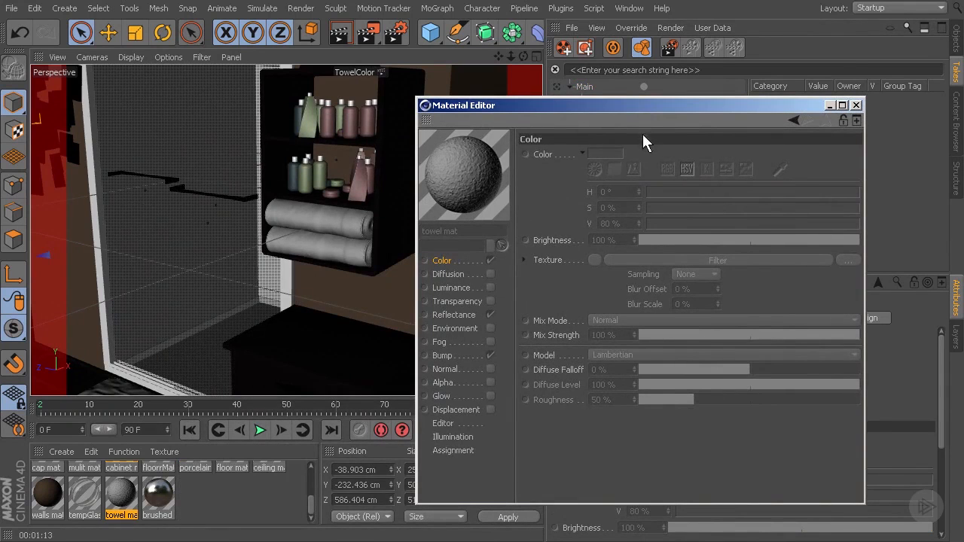
drag(663, 107, 574, 129)
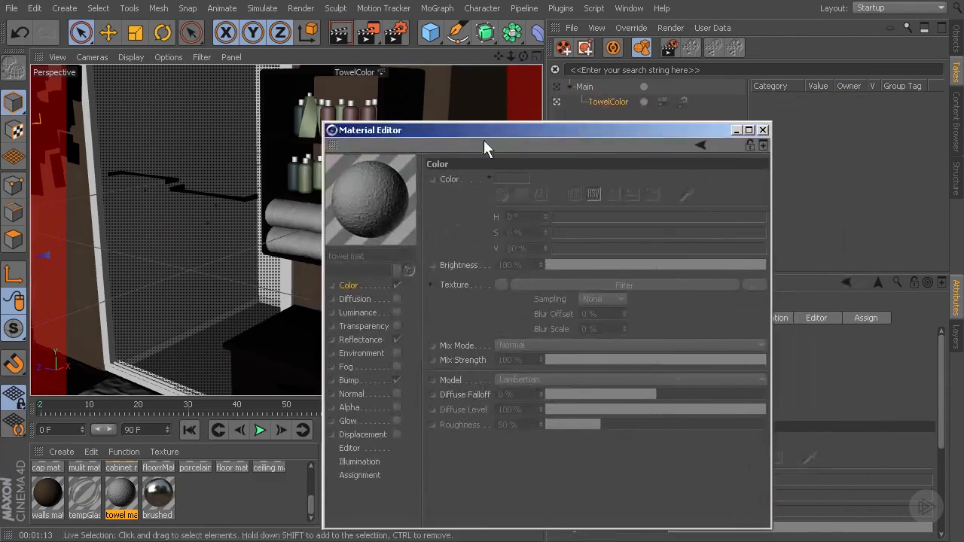
drag(478, 142, 389, 136)
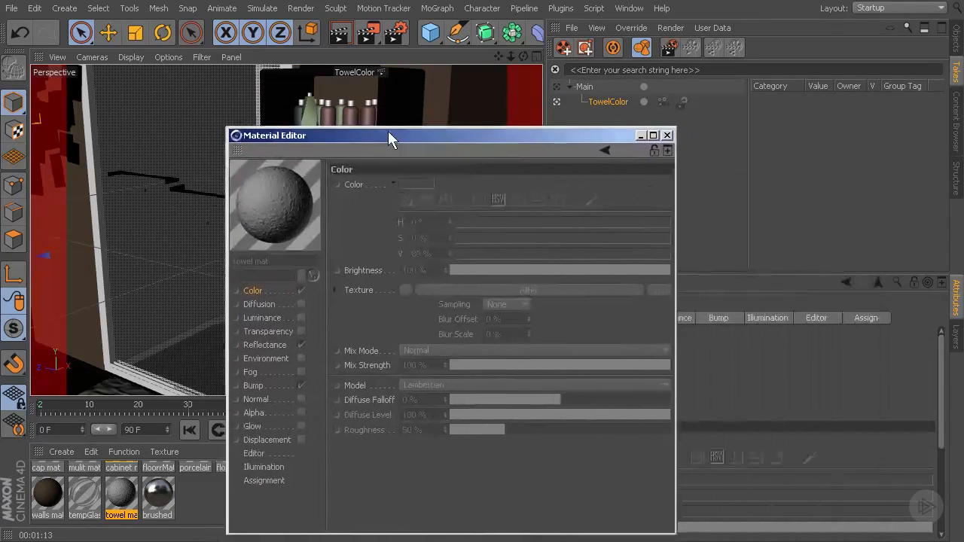
Override the towel mat's Color channel in the TowelColor take and expand the take's Materials overrides
right_click(252, 289)
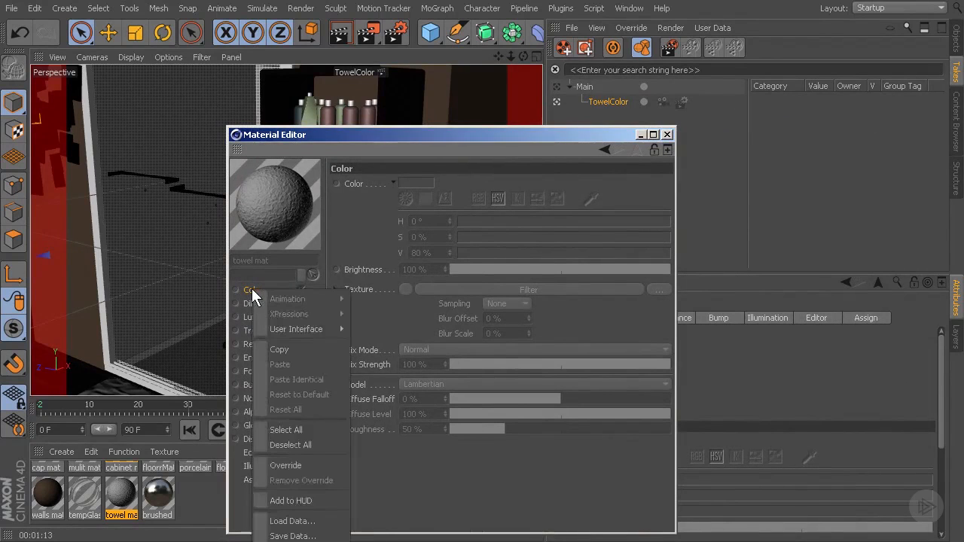
click(294, 466)
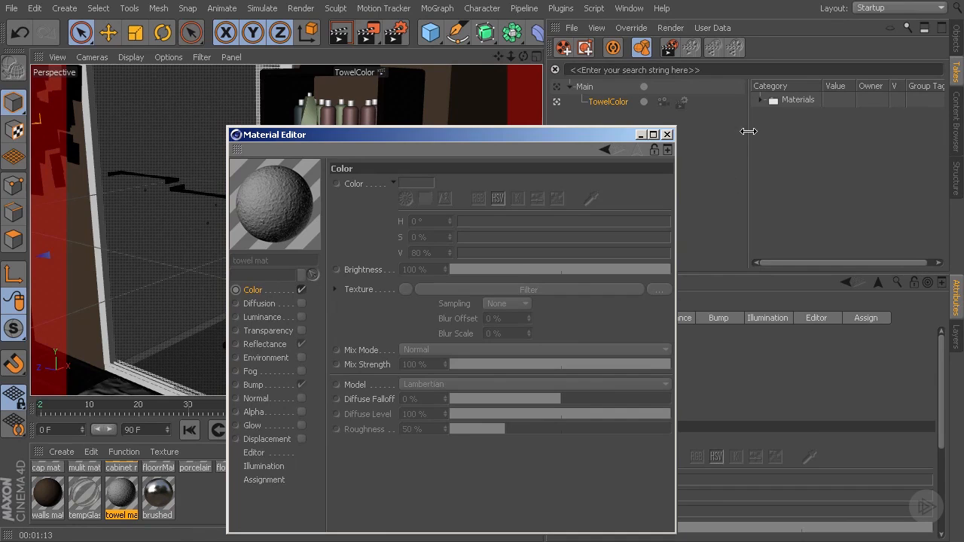
click(761, 99)
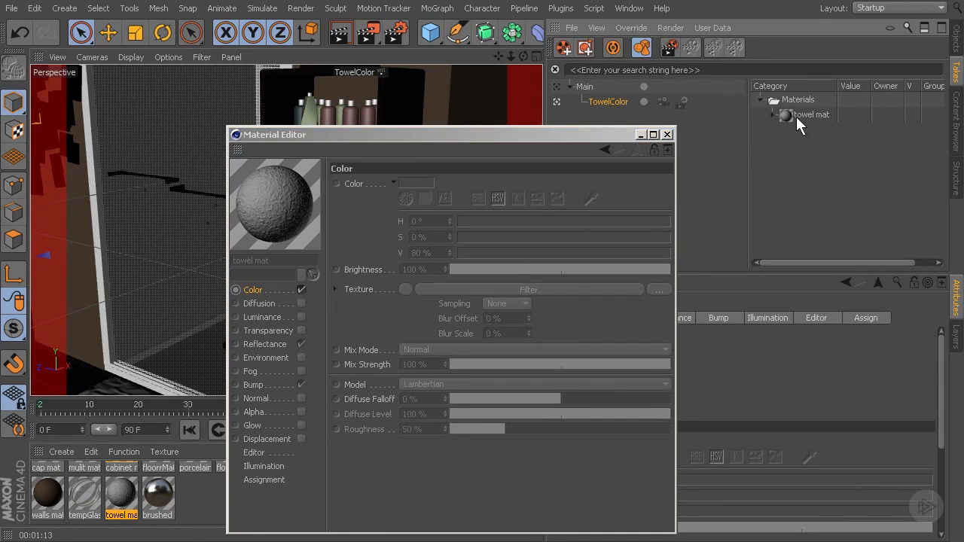
mouse_move(831, 263)
mouse_down()
mouse_move(842, 261)
mouse_move(827, 260)
mouse_up()
In the Main take, try a red towel mat base colour at 67% saturation and restore it to 0%
drag(425, 132, 441, 158)
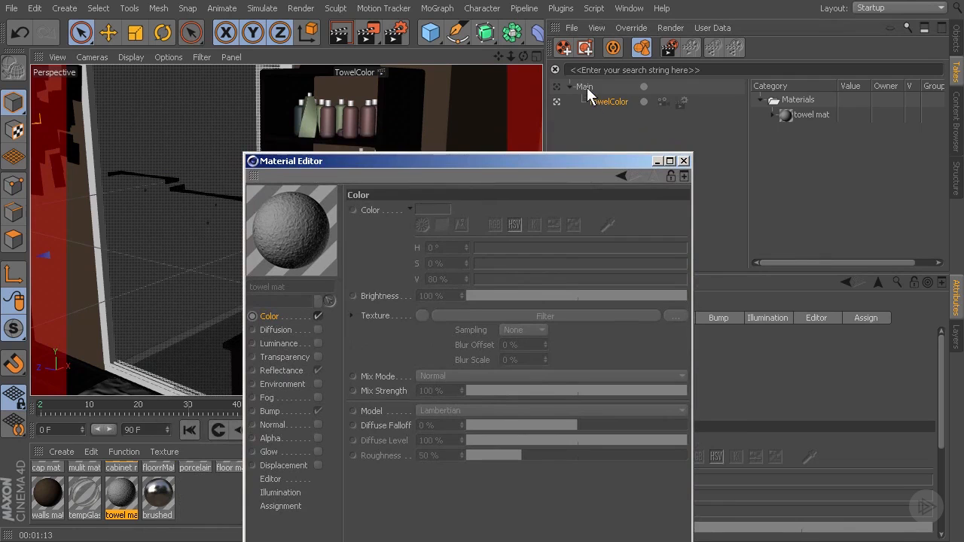
click(559, 86)
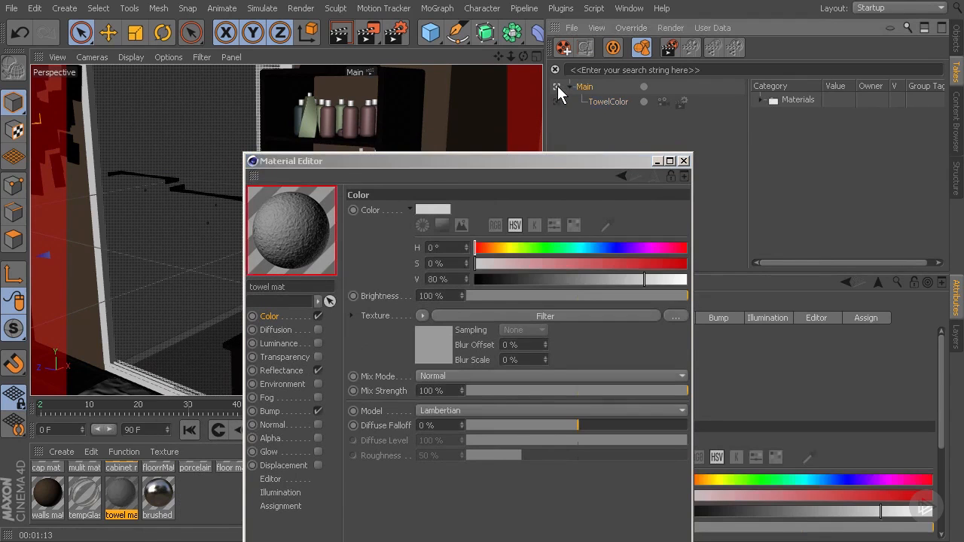
click(431, 209)
click(456, 261)
drag(516, 160, 689, 150)
click(604, 198)
drag(624, 226, 653, 228)
click(576, 251)
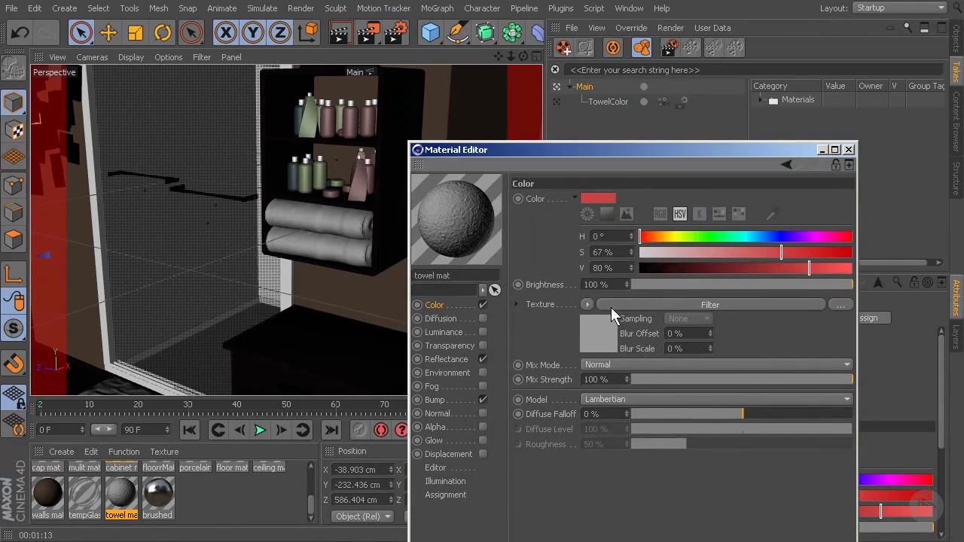
click(604, 200)
drag(611, 208, 548, 215)
click(564, 247)
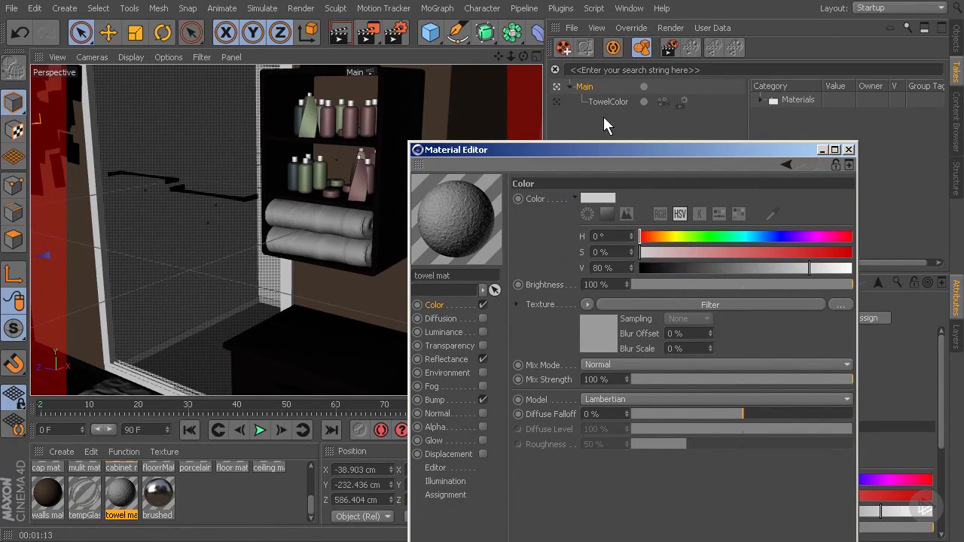
Make TowelColor the active take and override the Texture of the towel mat's Color channel
click(560, 101)
click(560, 101)
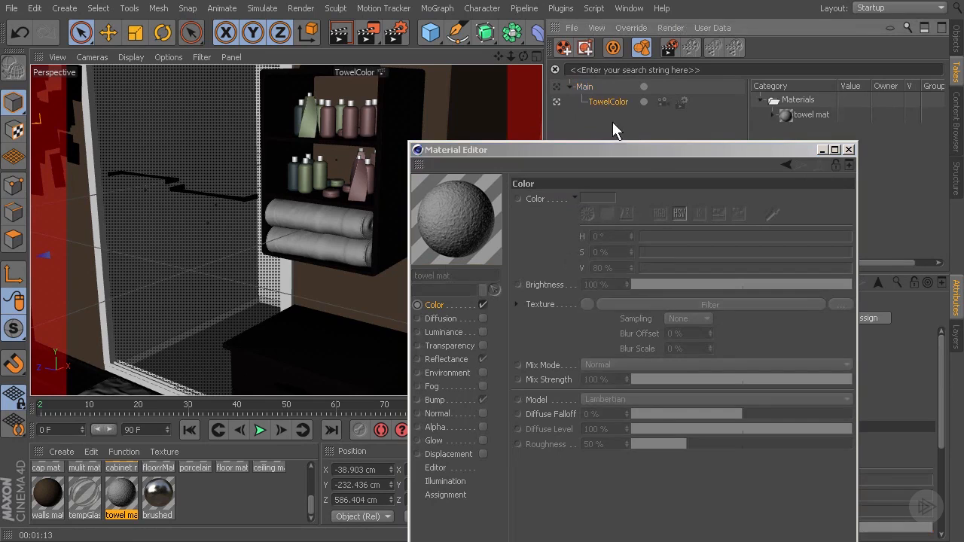
right_click(537, 304)
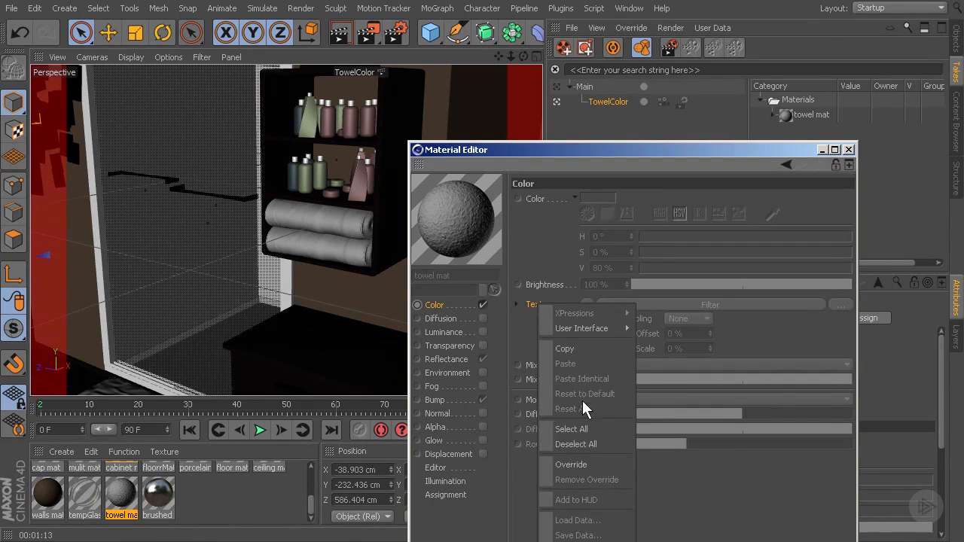
click(582, 462)
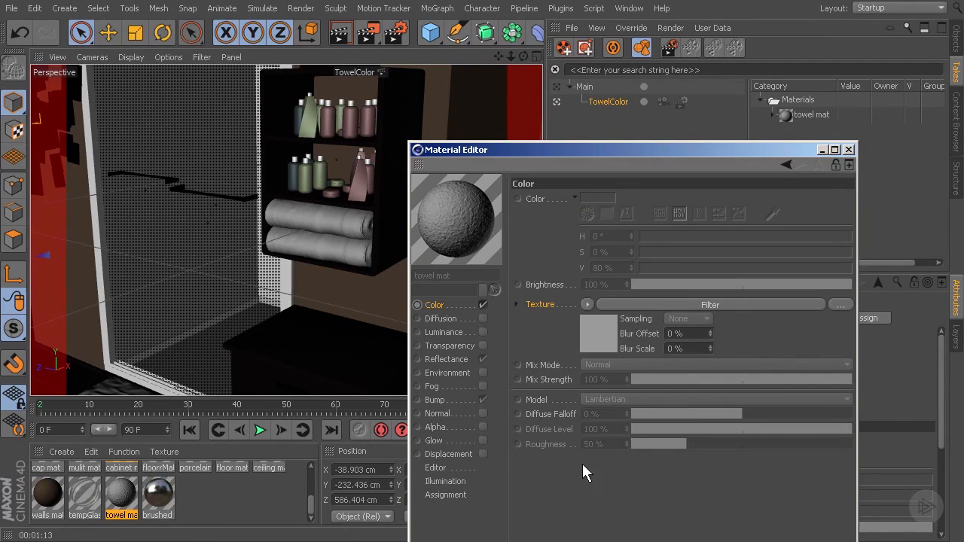
Override the Texture inside the Filter shader and the Color of its nested Color shader
click(672, 300)
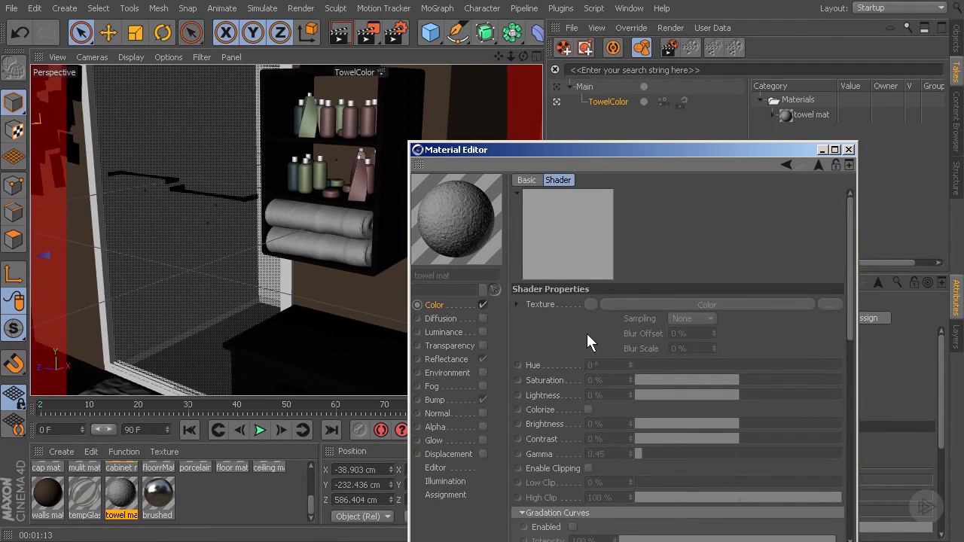
right_click(544, 305)
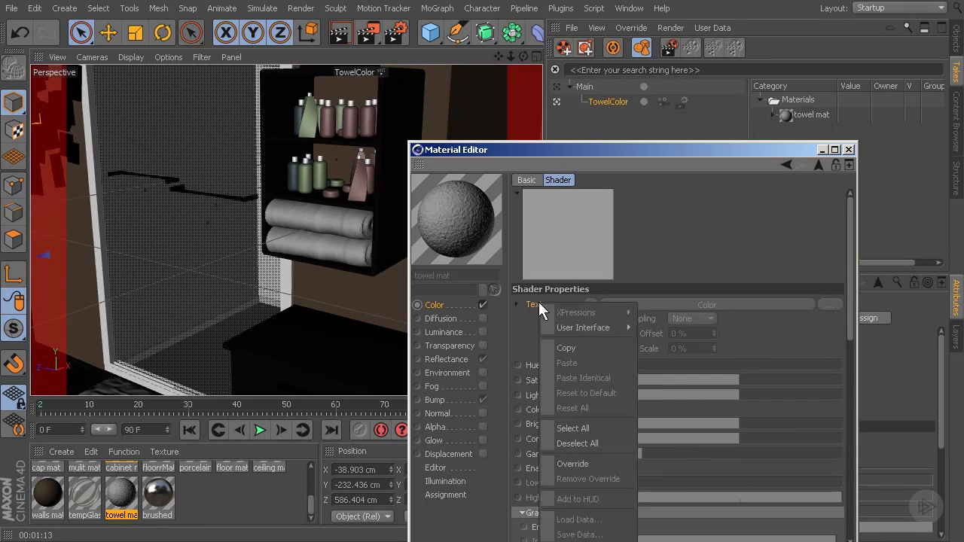
click(594, 460)
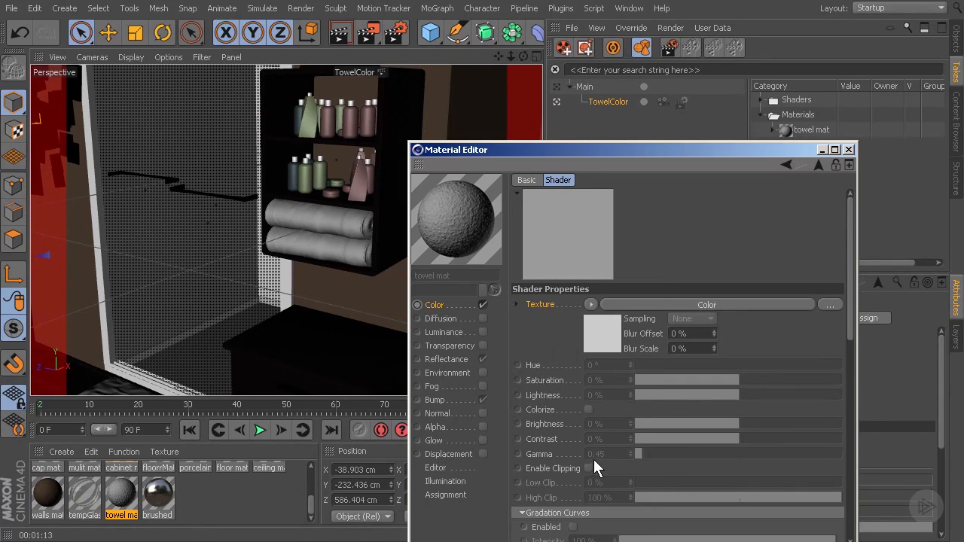
click(624, 304)
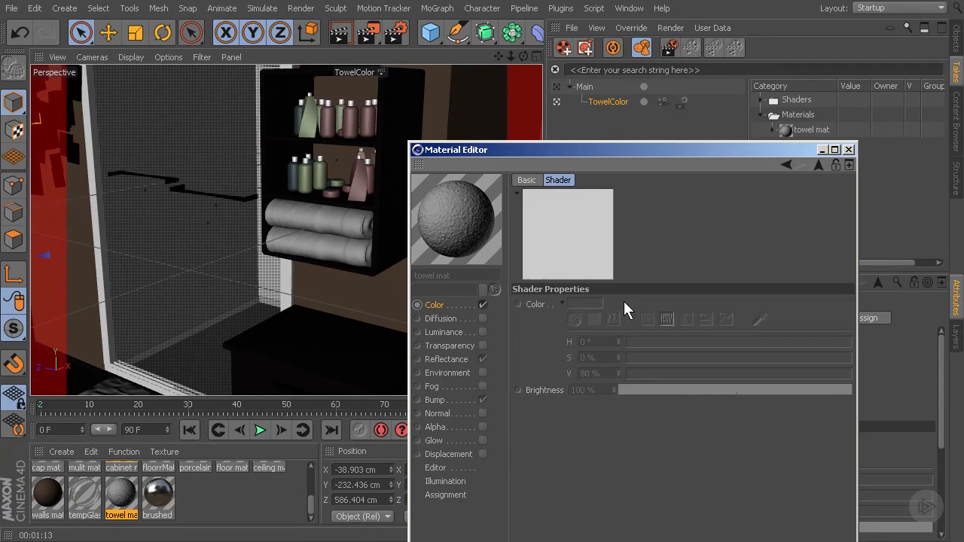
right_click(543, 305)
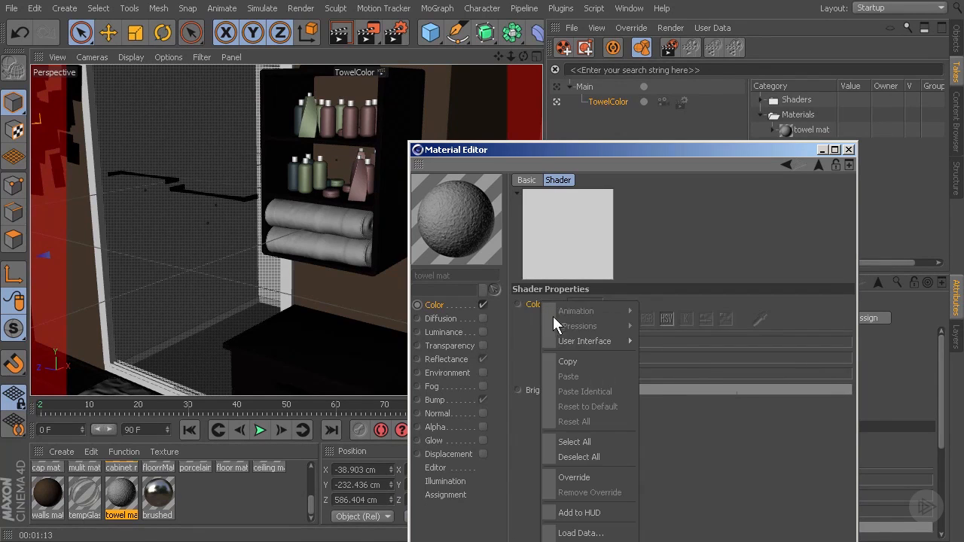
click(587, 477)
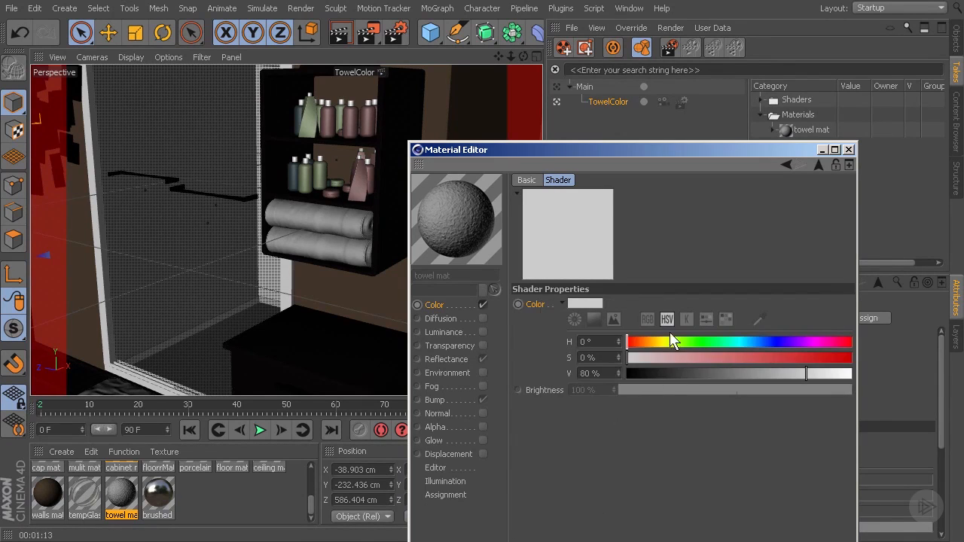
mouse_move(571, 305)
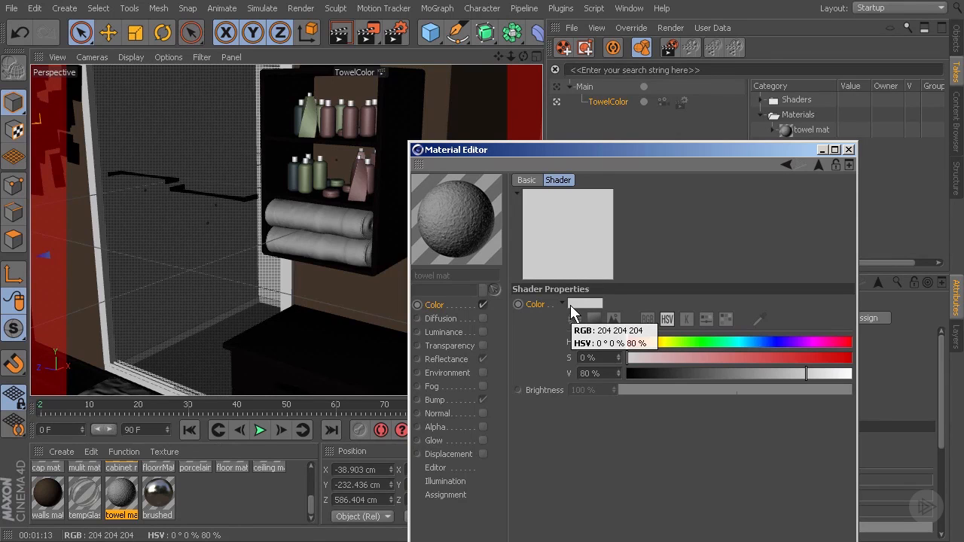
Expand the towel mat's overrides in the take down to its Enable Color and Texture parameters
drag(657, 149, 529, 140)
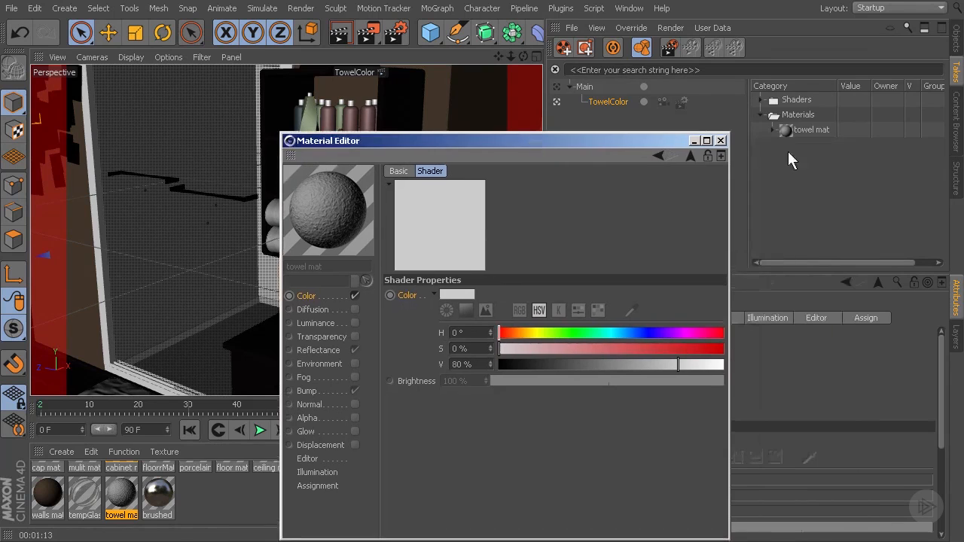
click(773, 131)
click(784, 161)
click(786, 146)
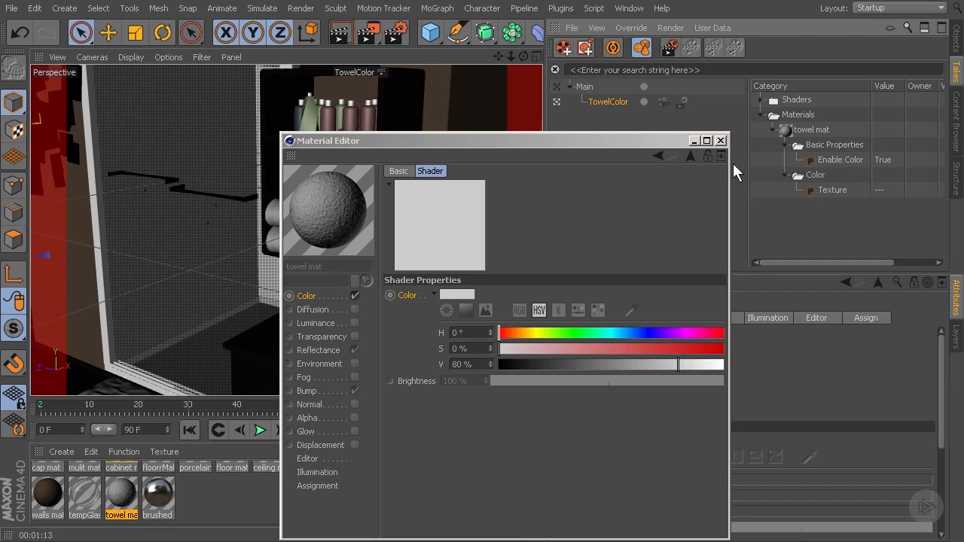
Set the overridden shader colour to a muted green with hue 120°, saturation 22% and value 69%
drag(637, 138, 817, 70)
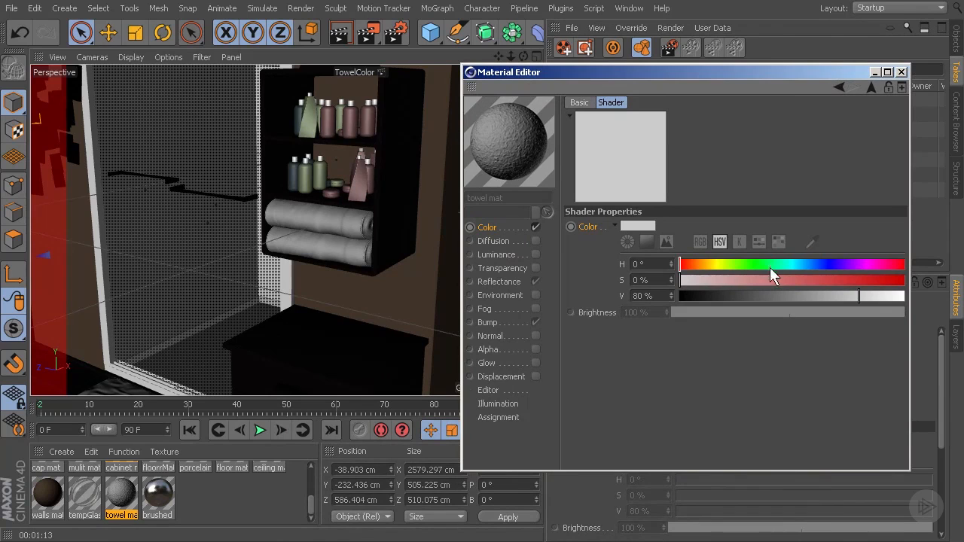
drag(731, 265, 788, 281)
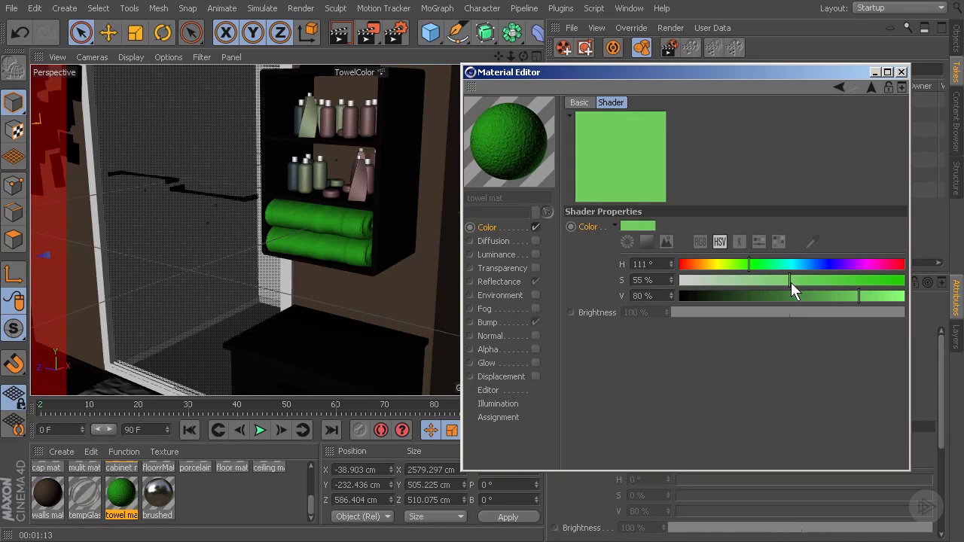
click(754, 264)
click(766, 281)
click(761, 280)
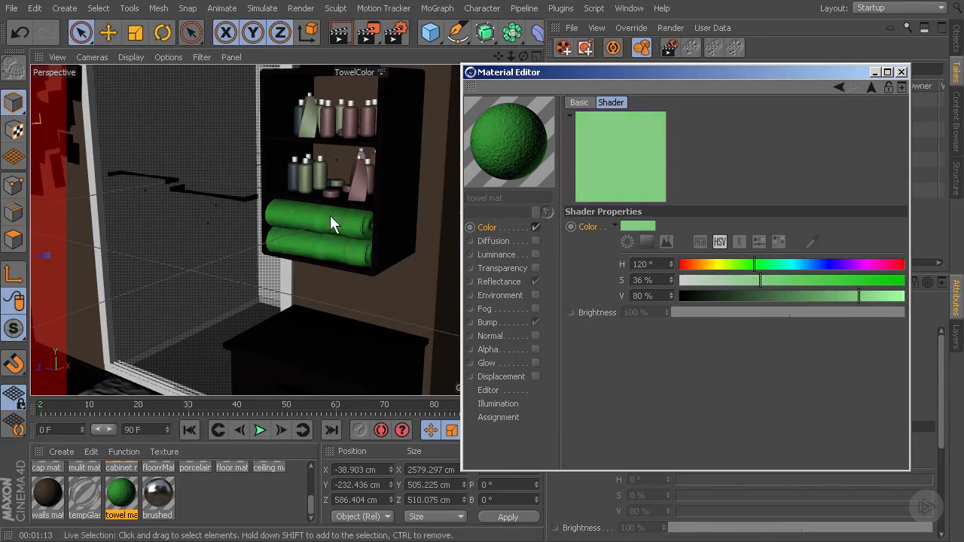
drag(751, 281, 730, 282)
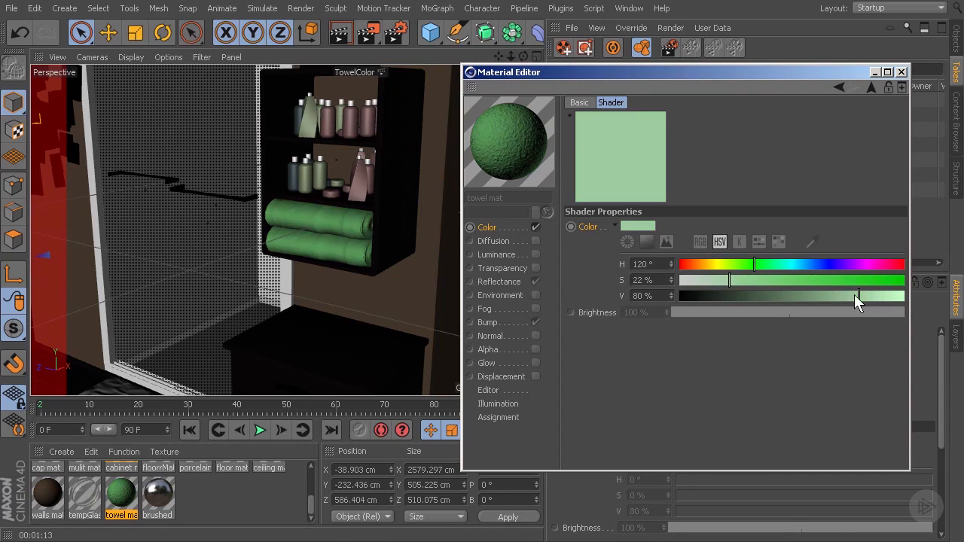
drag(860, 296, 829, 300)
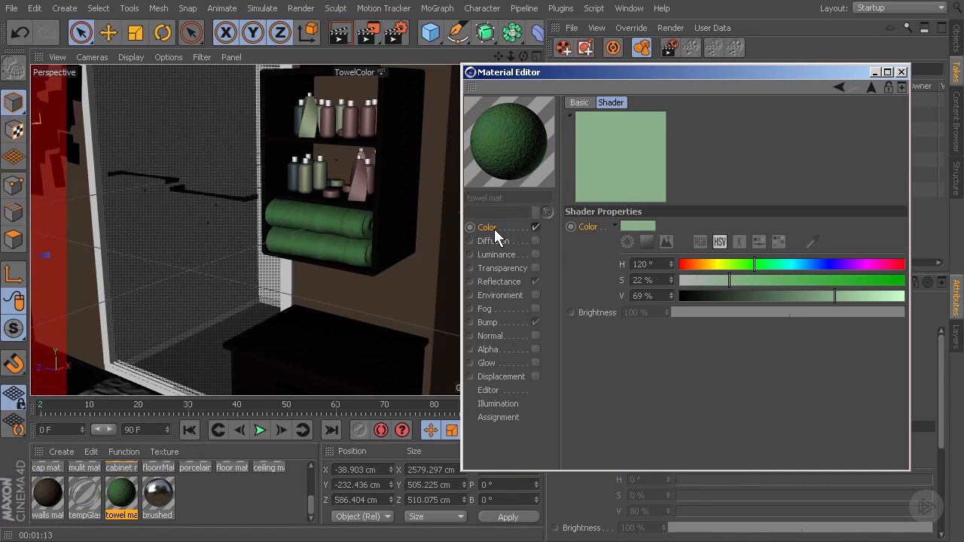
Close the Material Editor, rename the TowelColor take to TowelGreen, and make Main the active take
click(903, 71)
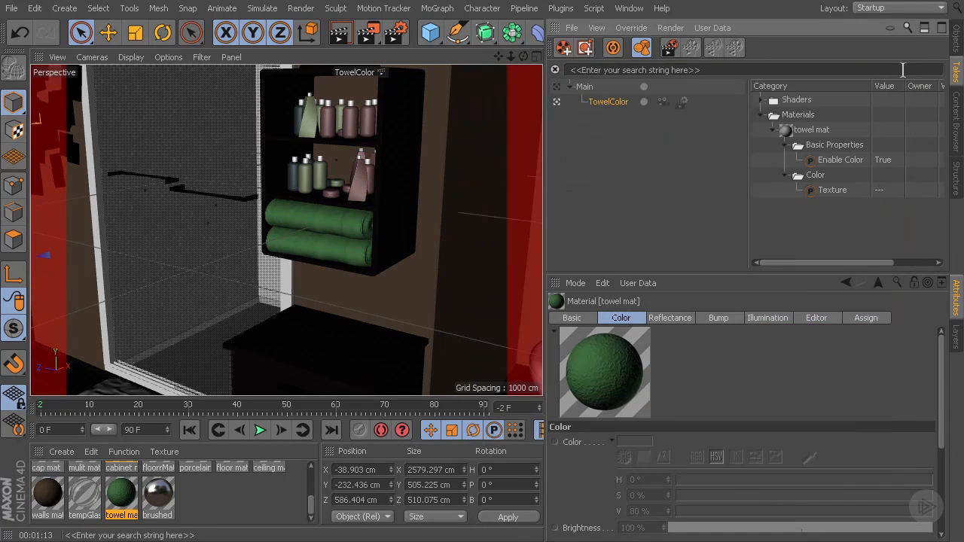
double_click(622, 102)
drag(638, 104, 618, 109)
text(Green)
key(Return)
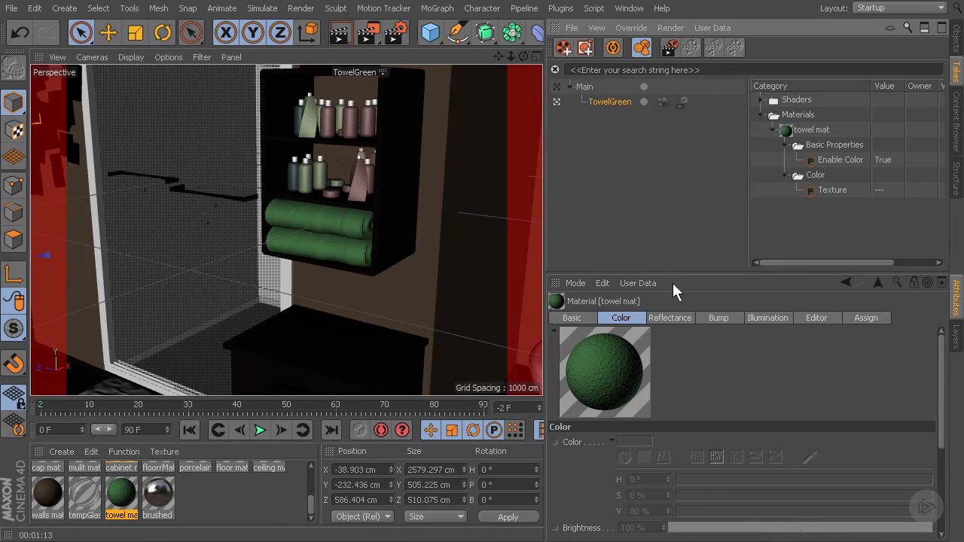
click(556, 86)
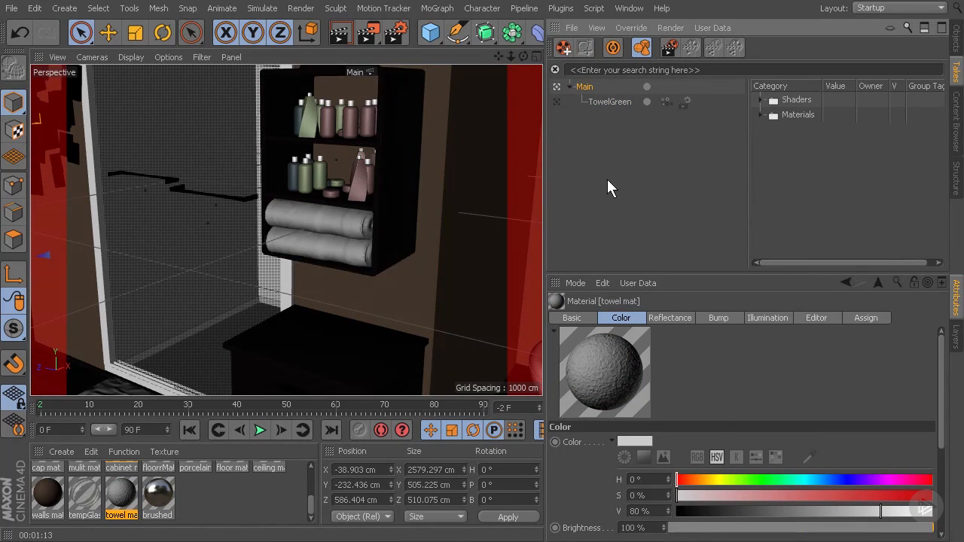
Compare the towel colours by activating the TowelGreen take and returning to the Main take
click(557, 101)
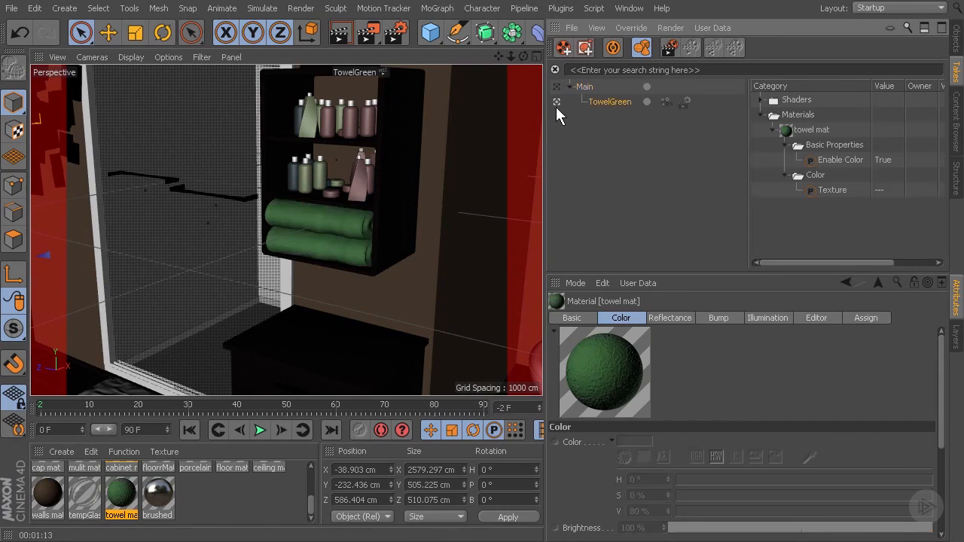
click(584, 87)
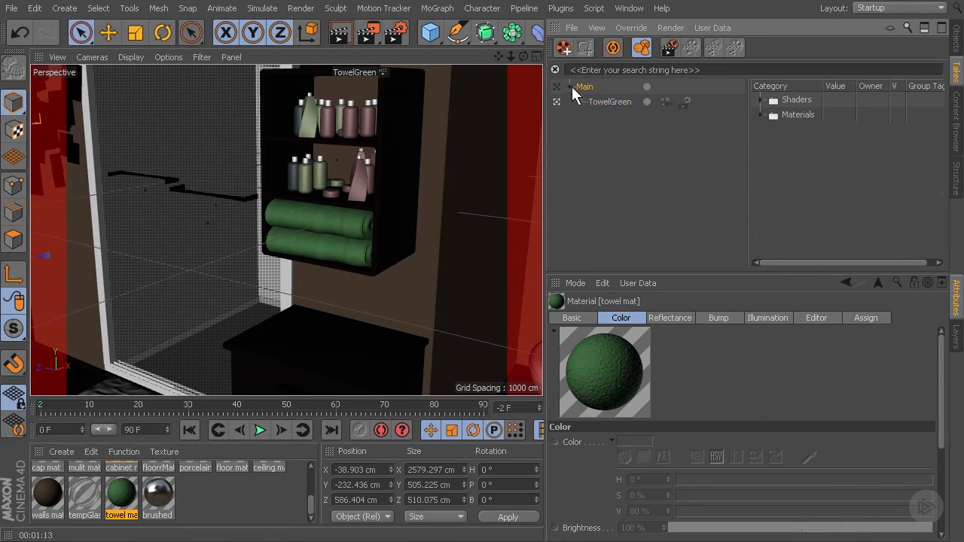
click(556, 87)
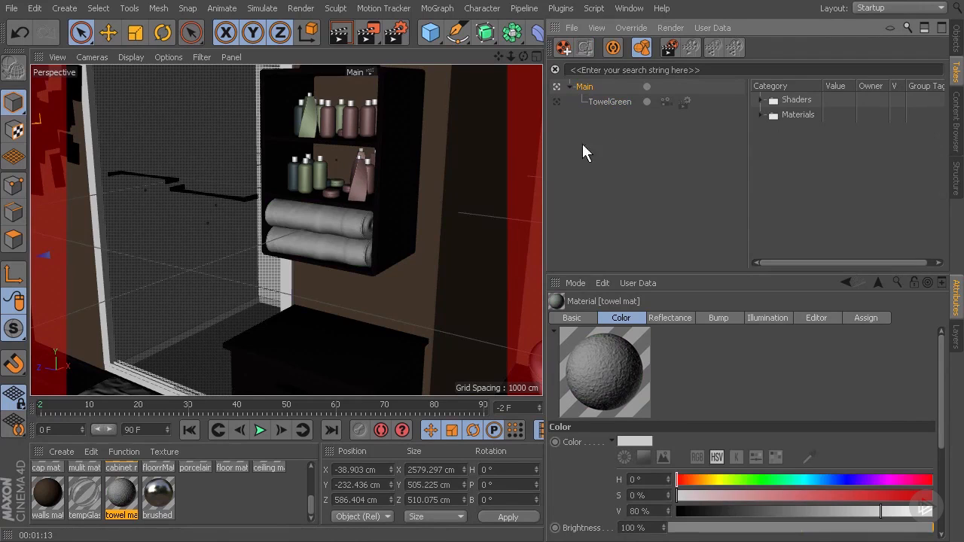
Add a new take under Main and name it TowelBlue
double_click(620, 138)
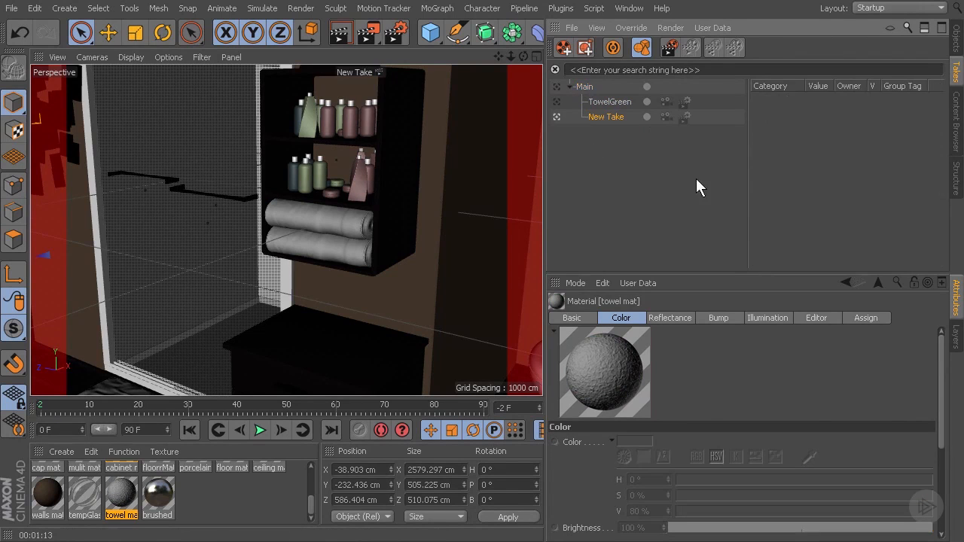
double_click(607, 118)
text(TowelBlue)
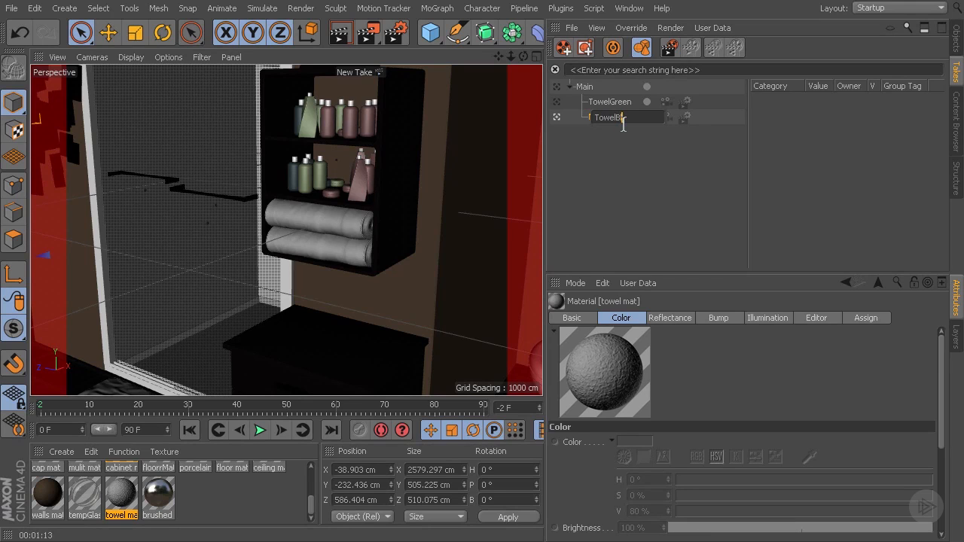
key(Return)
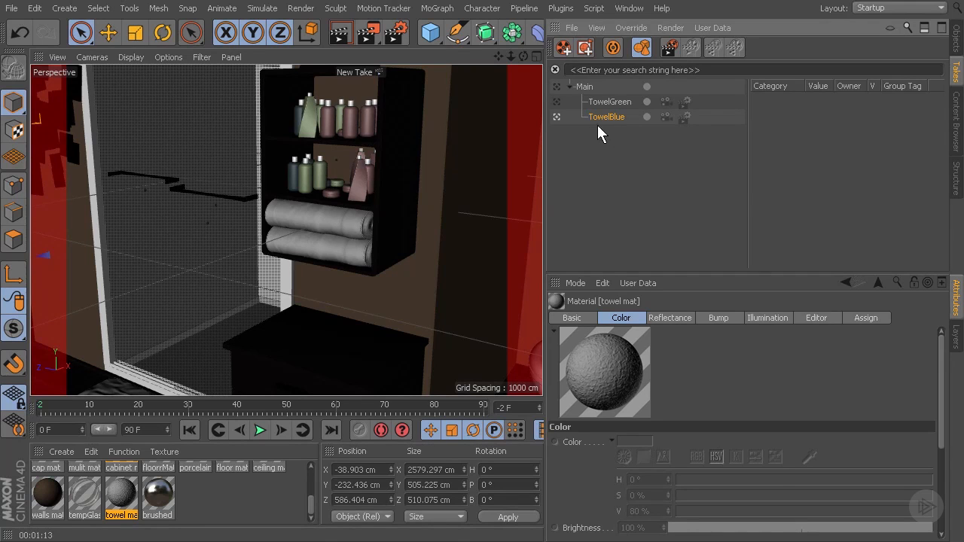
Open the towel mat material in the Material Editor and override its Color channel enable state and Texture parameter for TowelBlue
double_click(123, 495)
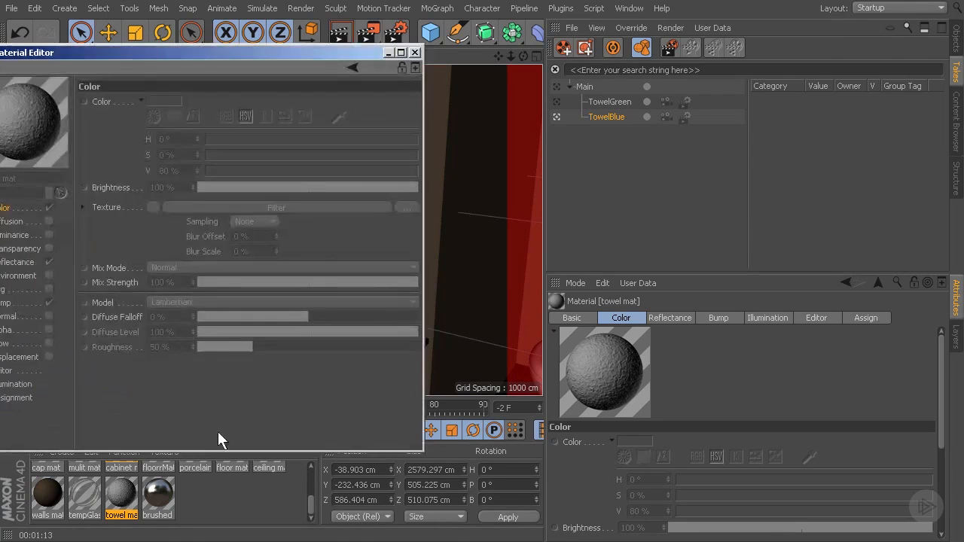
drag(181, 53, 450, 97)
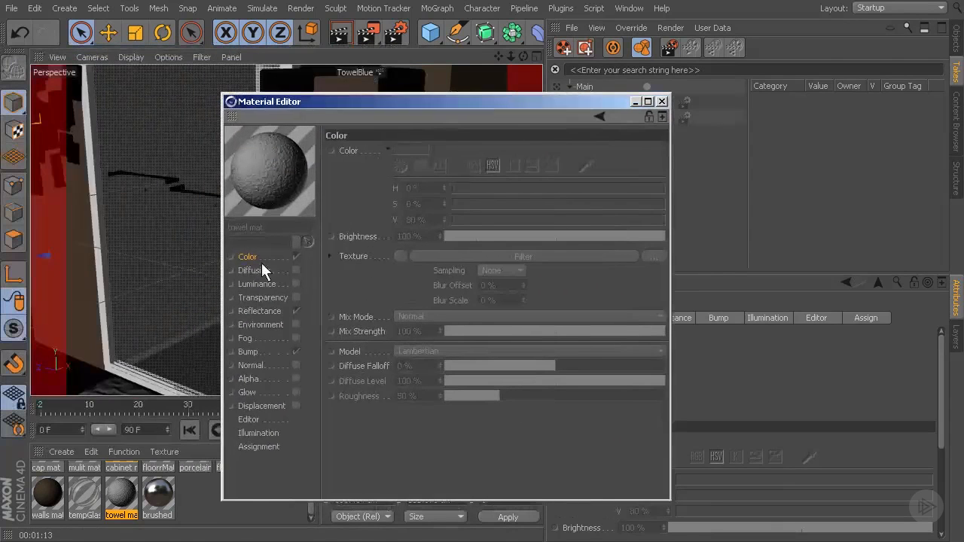
right_click(255, 255)
click(304, 431)
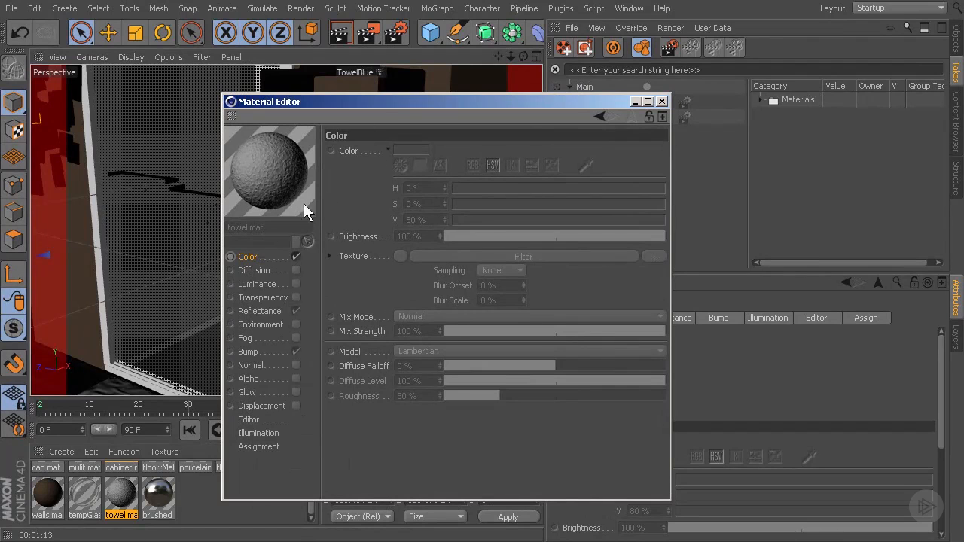
right_click(359, 257)
click(385, 415)
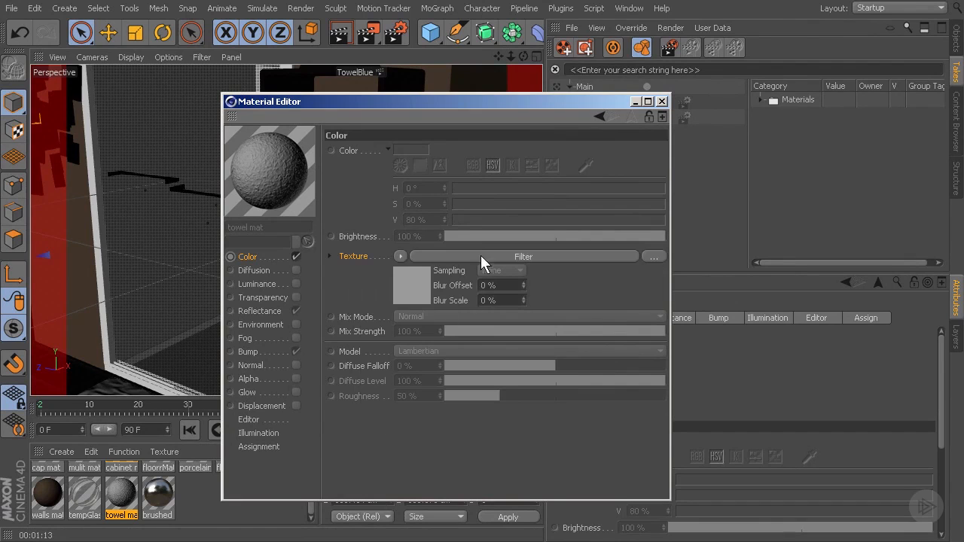
Override the Texture inside the towel mat's Filter shader and the Color of its nested Color shader for the TowelBlue take
click(481, 260)
right_click(360, 258)
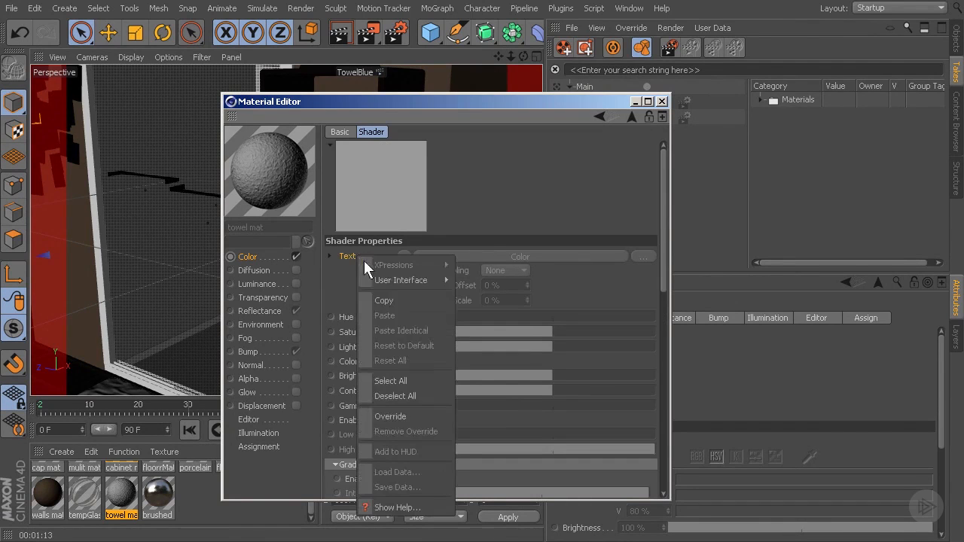
click(400, 416)
click(468, 256)
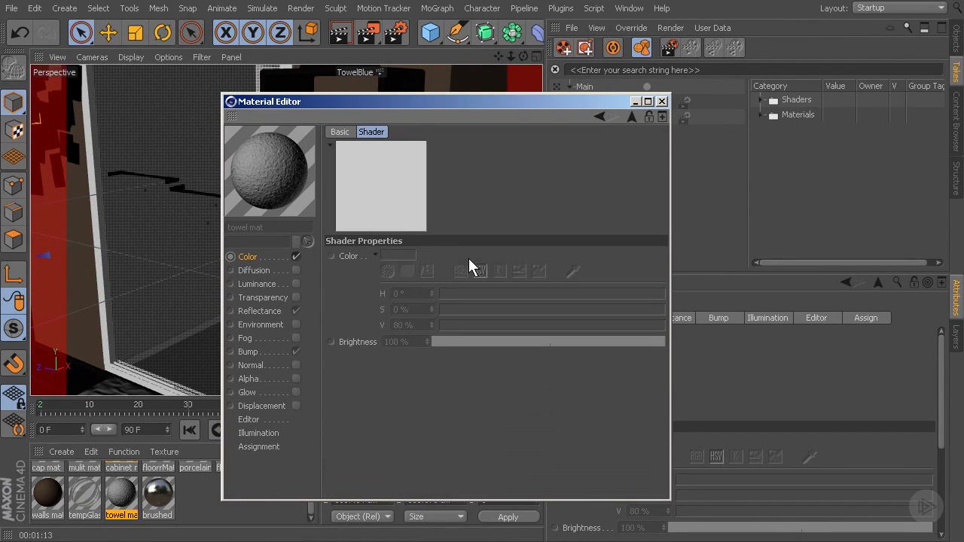
right_click(357, 255)
click(403, 427)
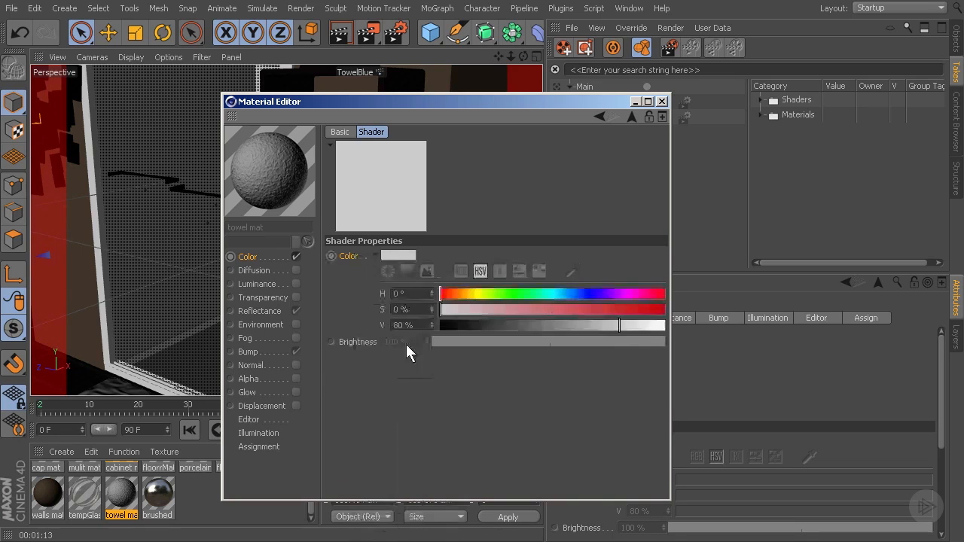
Set the overridden shader colour to a muted blue with hue 241°, saturation 46% and value 69%, and close the Material Editor
drag(546, 294, 593, 325)
drag(581, 326, 544, 310)
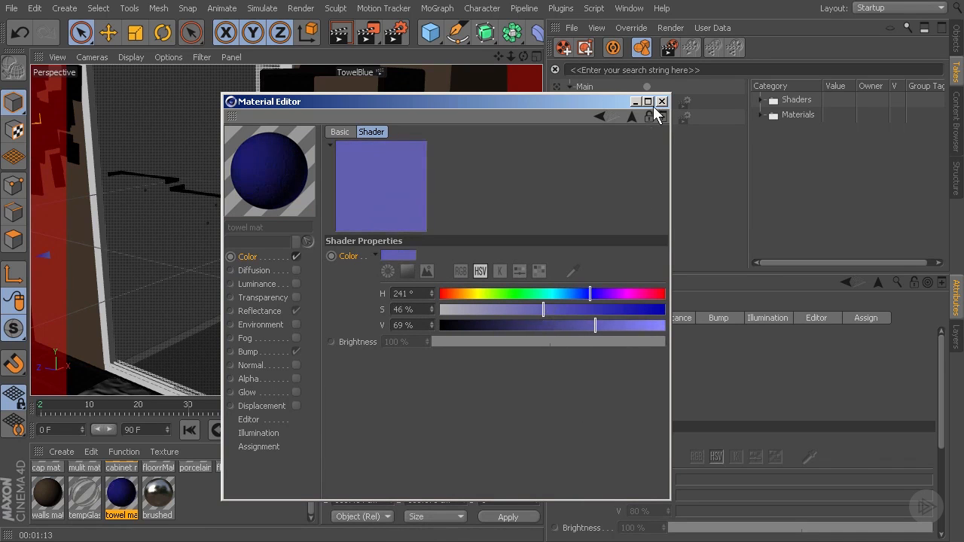
click(661, 102)
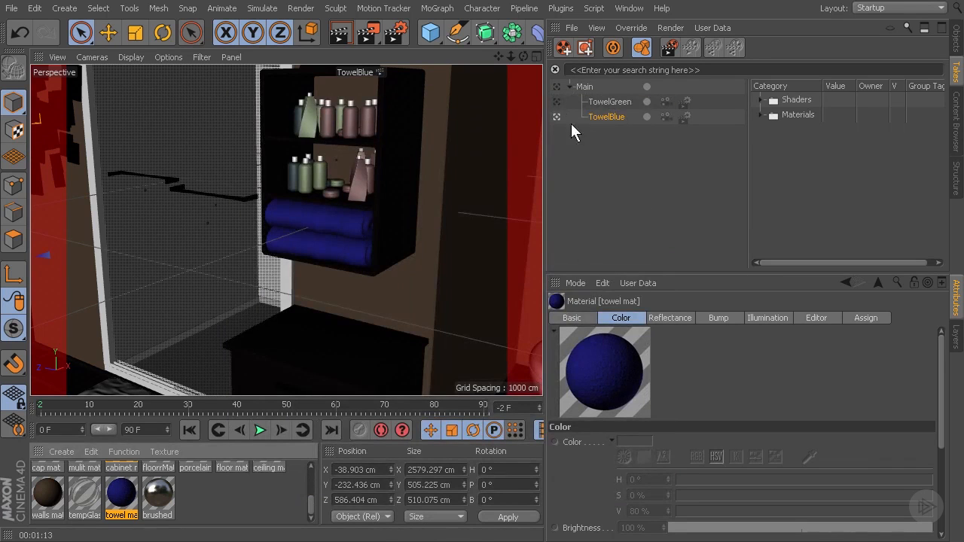
Preview the TowelGreen take, make Main the active take again with TowelBlue selected in the take list
click(556, 101)
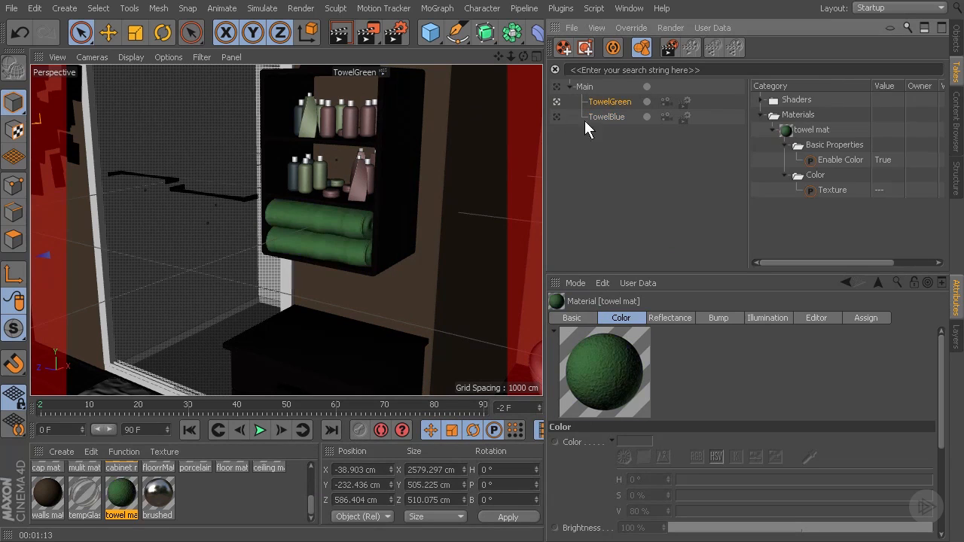
click(557, 87)
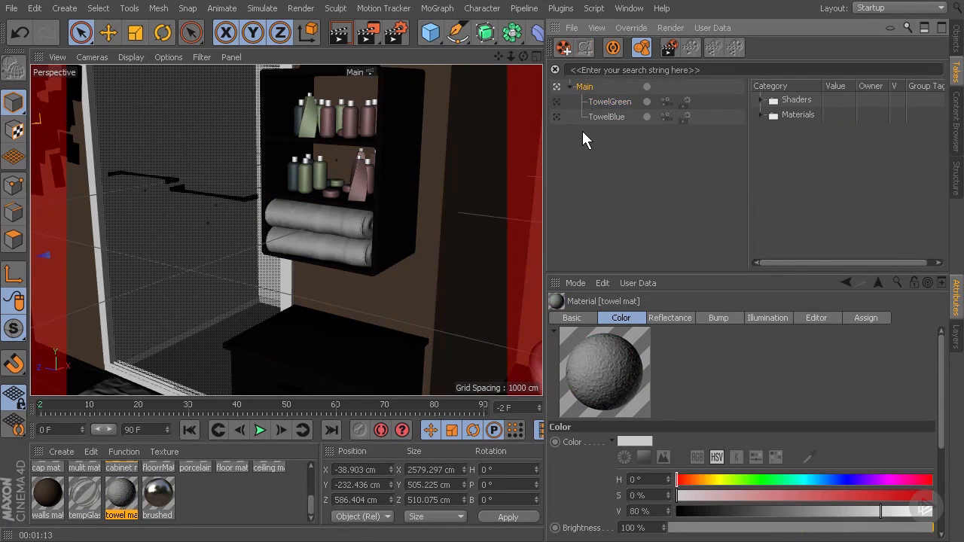
click(604, 121)
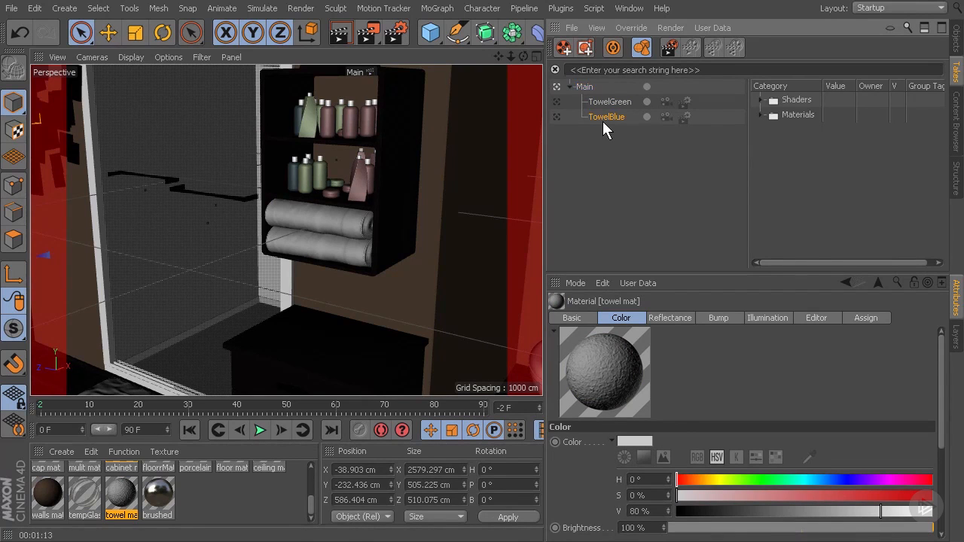